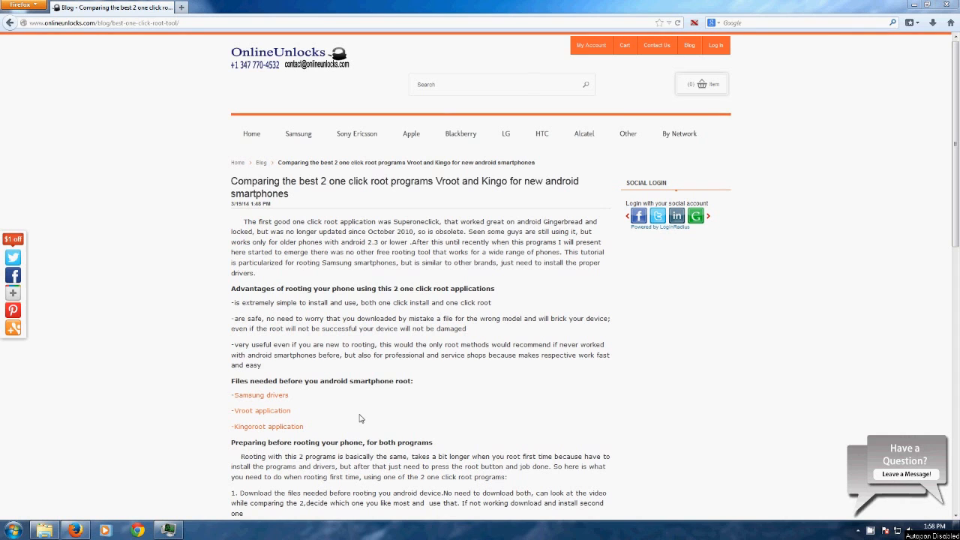
Download the Samsung USB driver installer into the root tools folder.
left_click(275, 395)
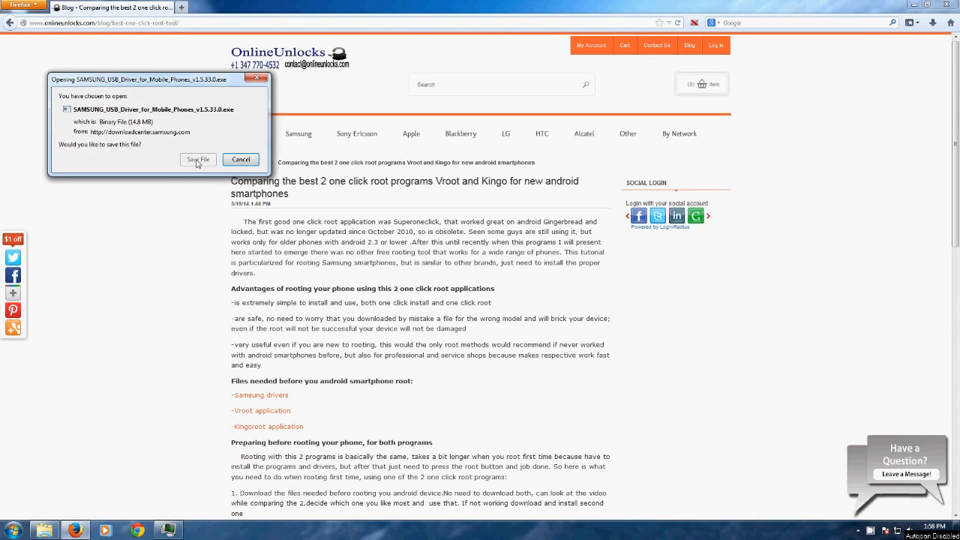
left_click(198, 159)
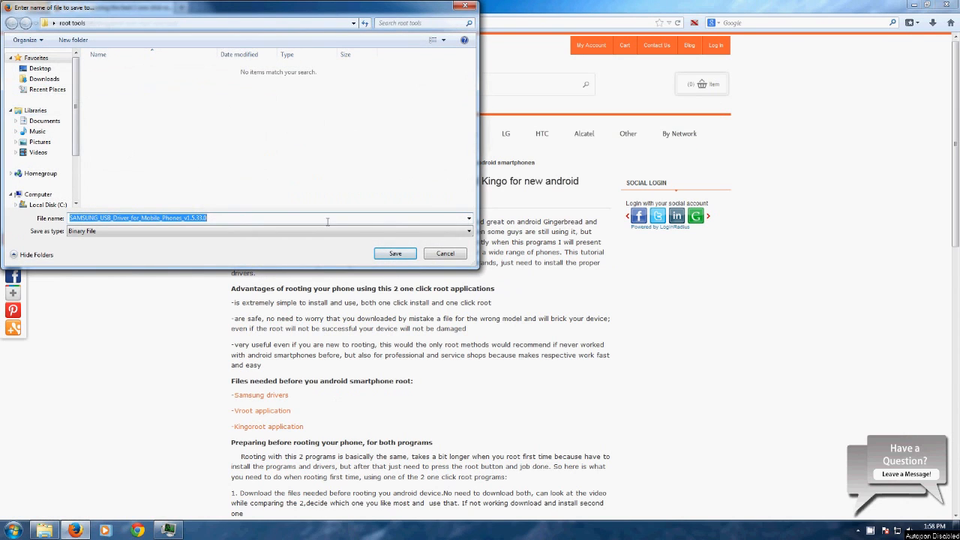
left_click(395, 254)
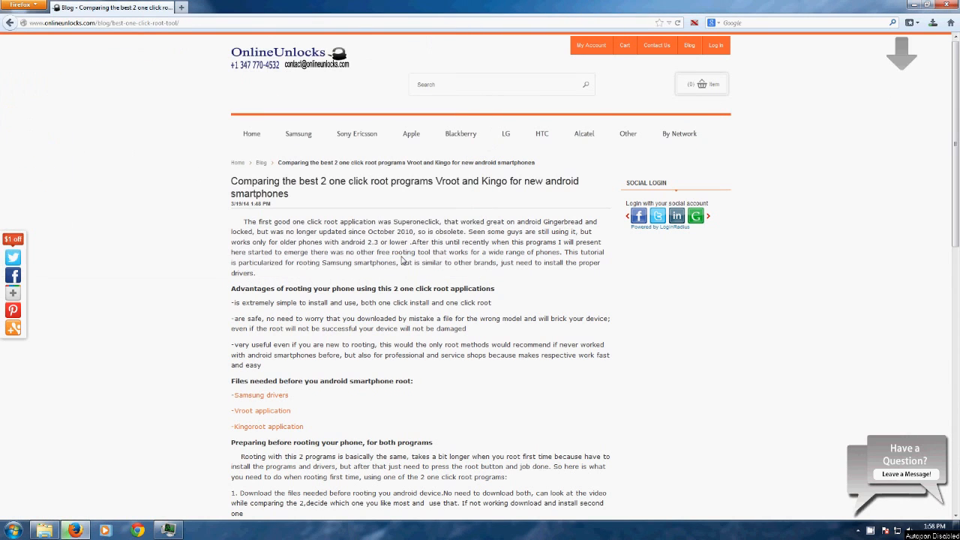
Download the VRoot installer into the root tools folder and return to the blog post.
left_click(262, 411)
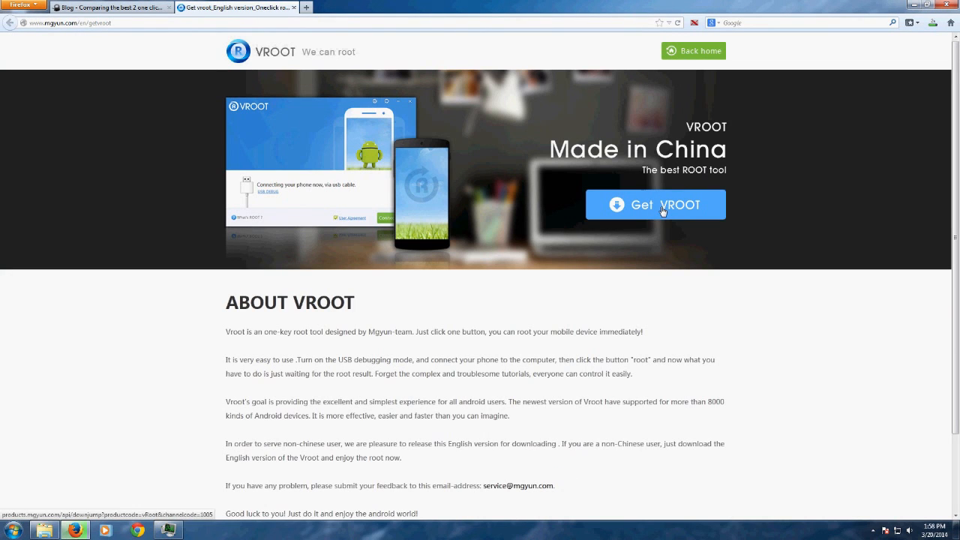
left_click(665, 207)
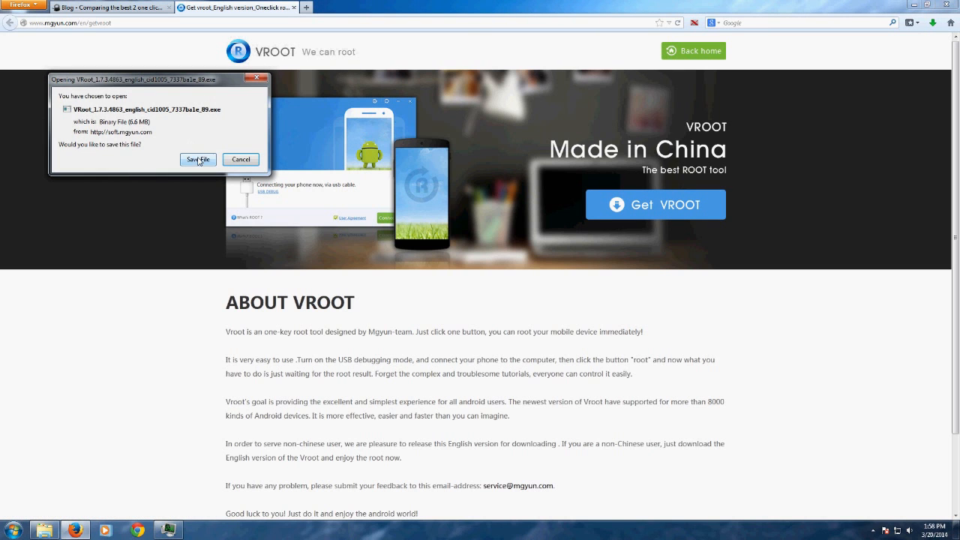
left_click(197, 156)
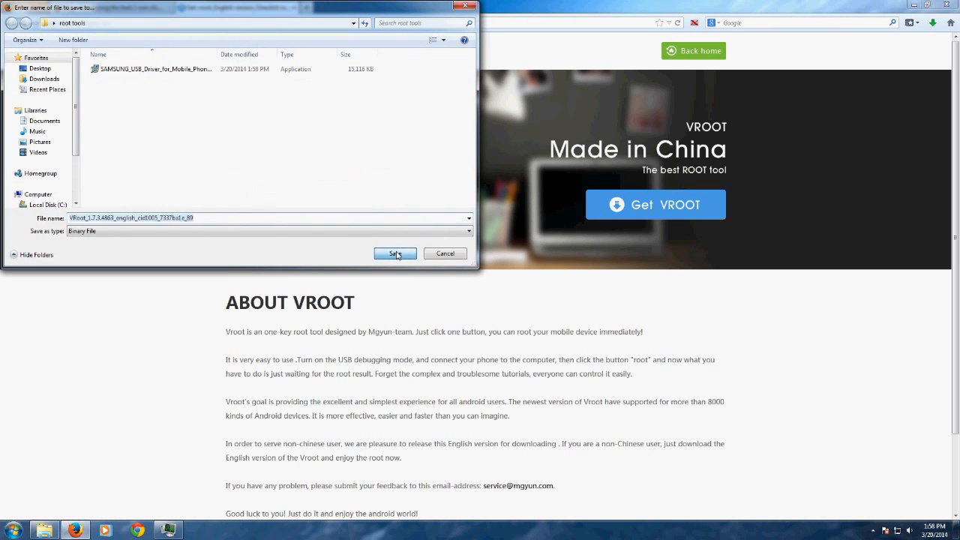
left_click(394, 254)
left_click(117, 4)
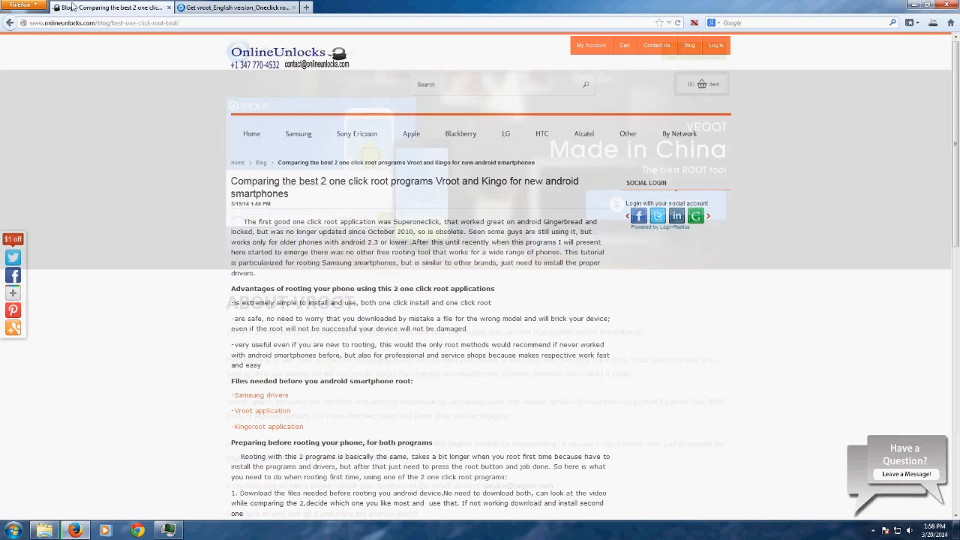
Download the Kingo android_root.exe into root tools, close both download tabs and check download progress.
left_click(270, 426)
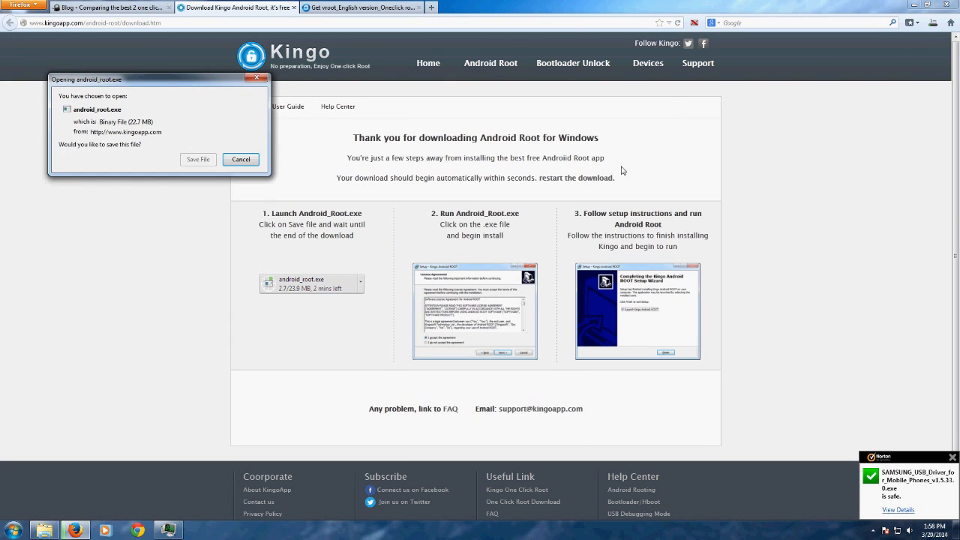
left_click(198, 159)
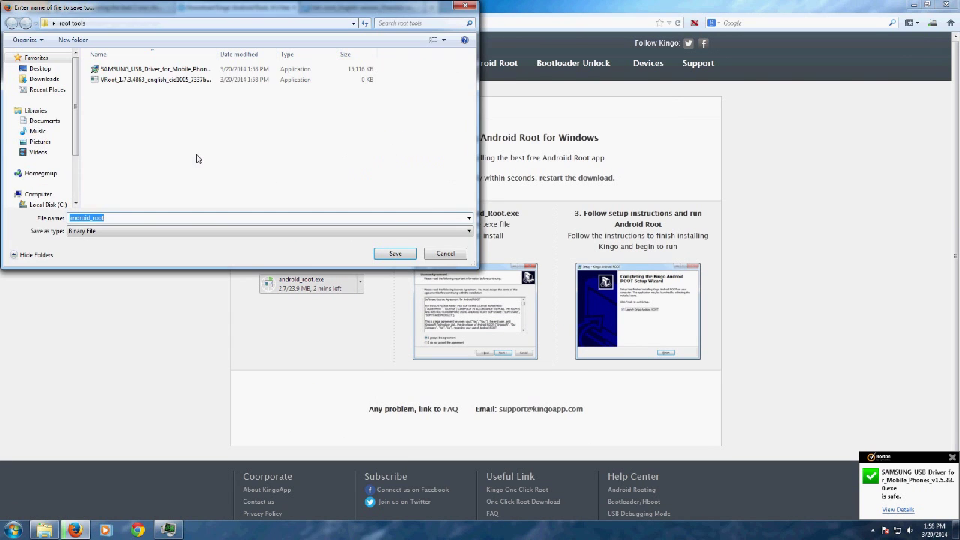
left_click(395, 254)
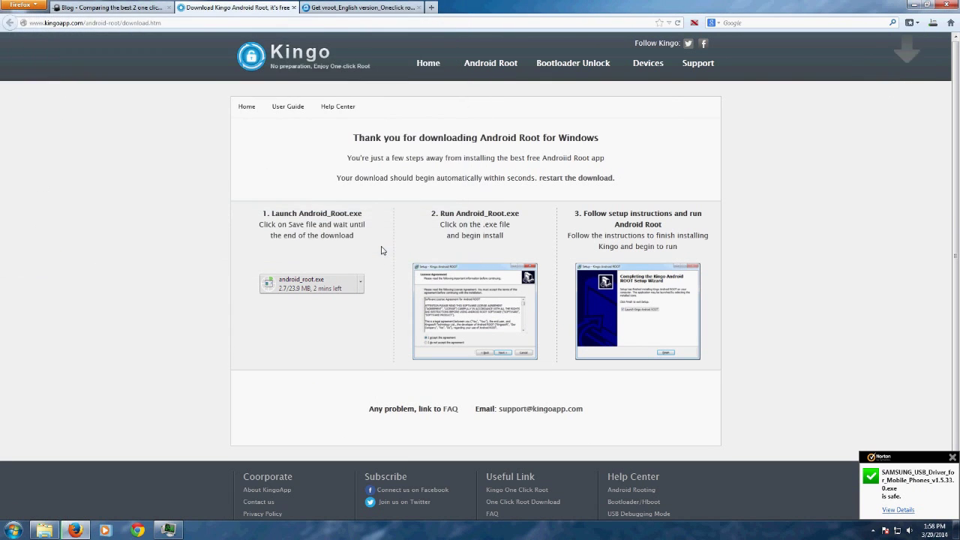
left_click(294, 8)
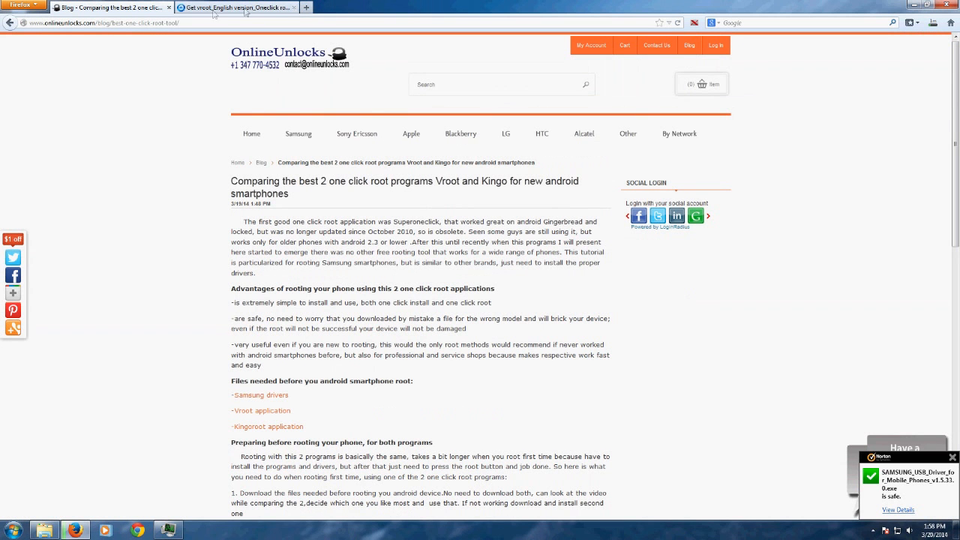
left_click(295, 8)
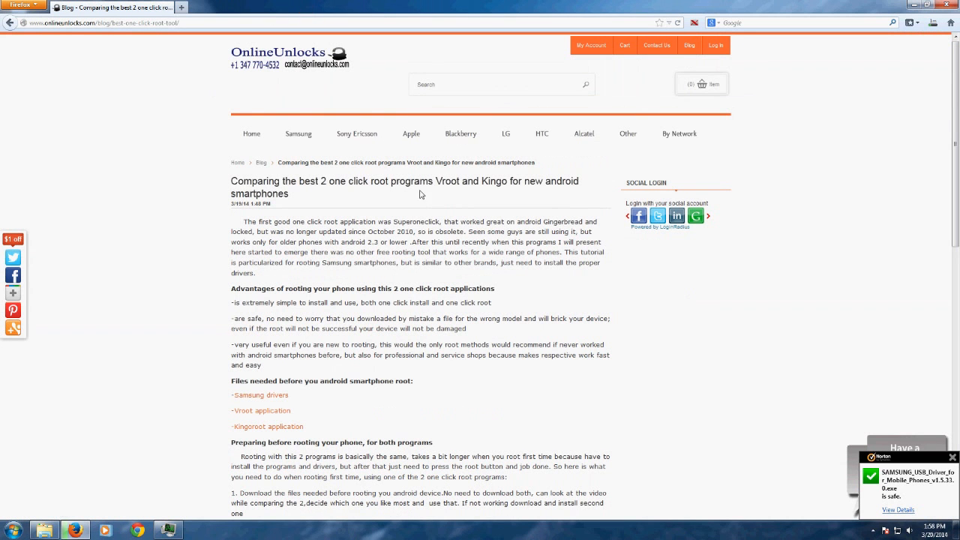
left_click(933, 24)
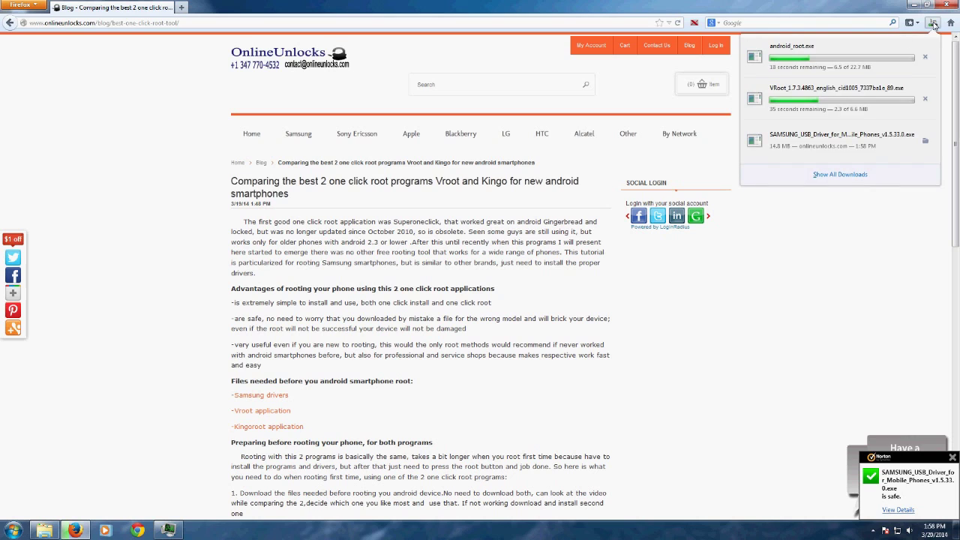
Reinstall the downloaded Samsung USB driver with default wizard settings.
left_click(836, 141)
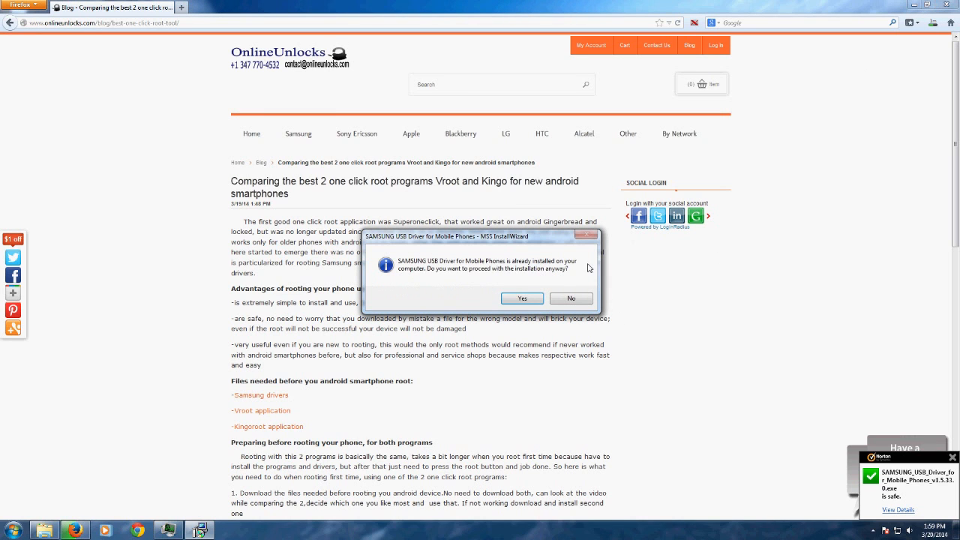
left_click(523, 298)
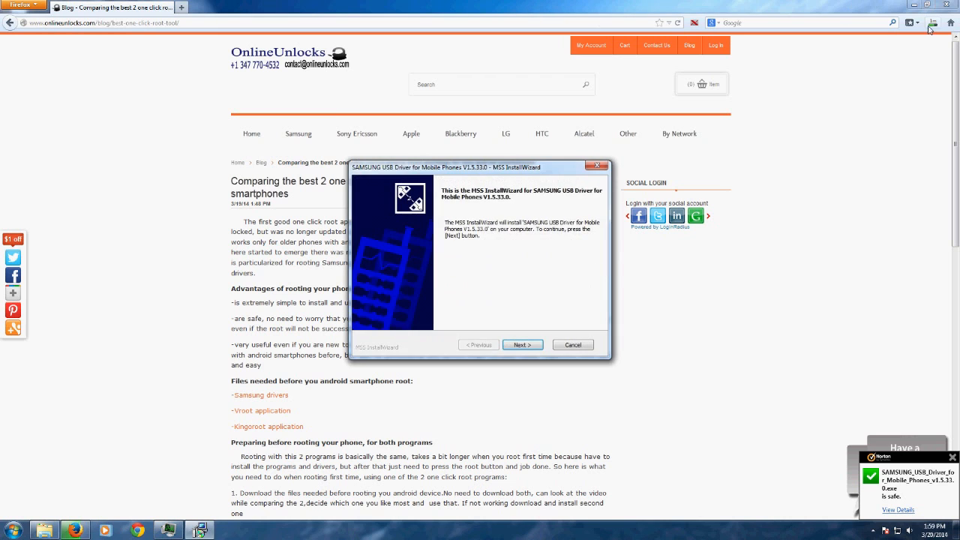
left_click(530, 345)
left_click(531, 346)
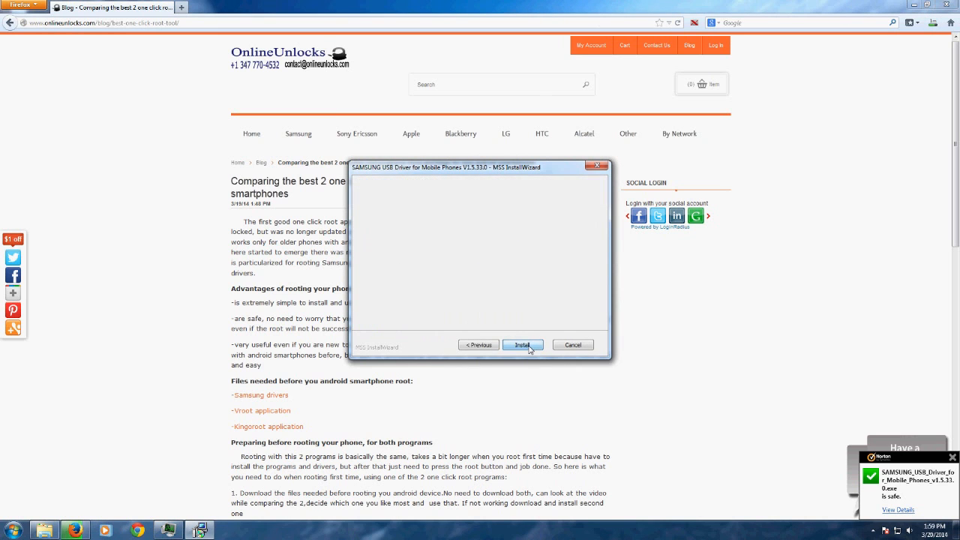
Run the finished android_root.exe download from the Downloads list.
left_click(932, 23)
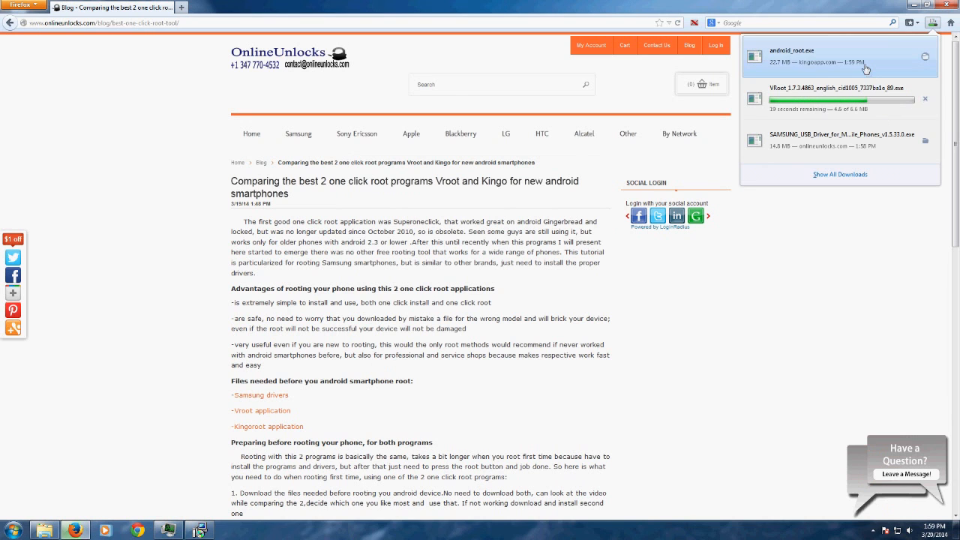
left_click(826, 57)
Allow the Kingo installer to run, accept its license and reuse the existing Kingo Android ROOT folder.
left_click(508, 273)
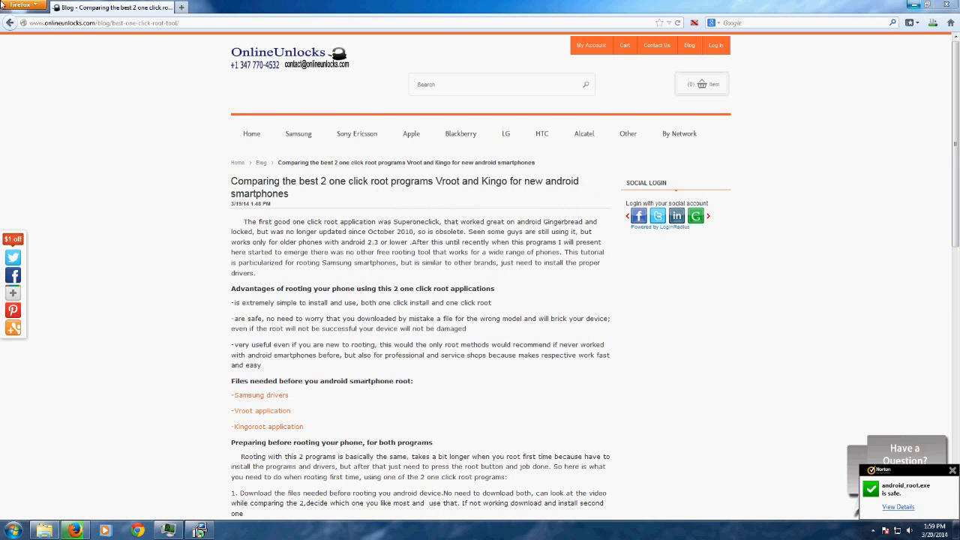
left_click(914, 5)
left_click(535, 345)
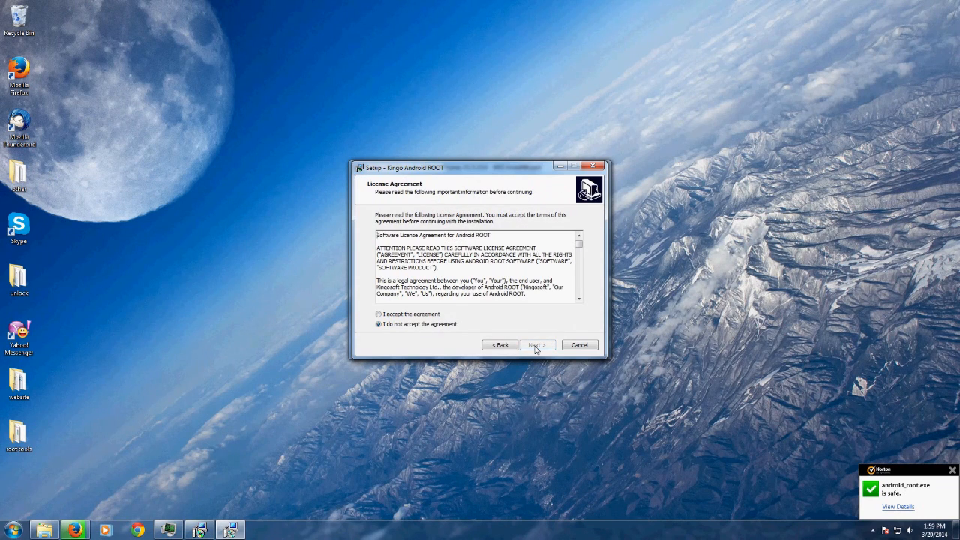
left_click(412, 315)
left_click(535, 345)
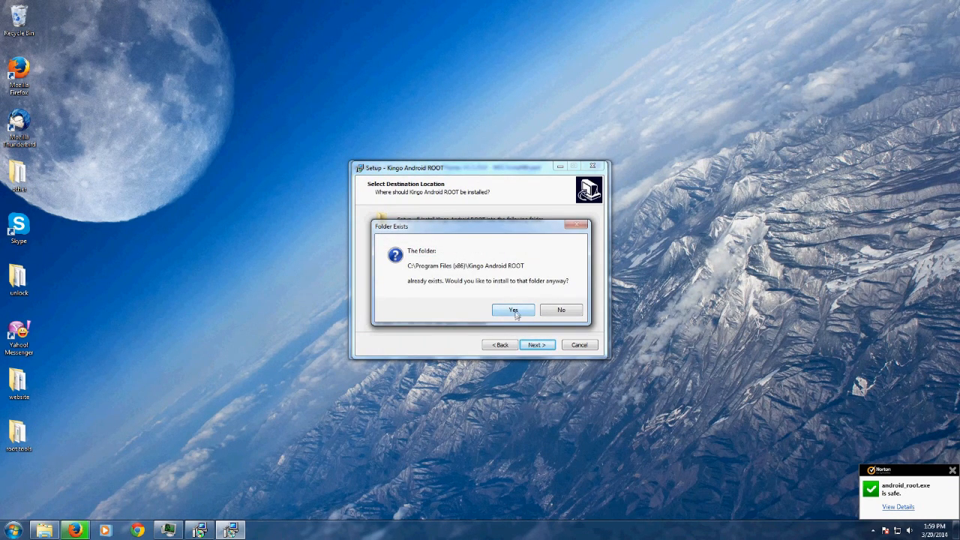
left_click(514, 312)
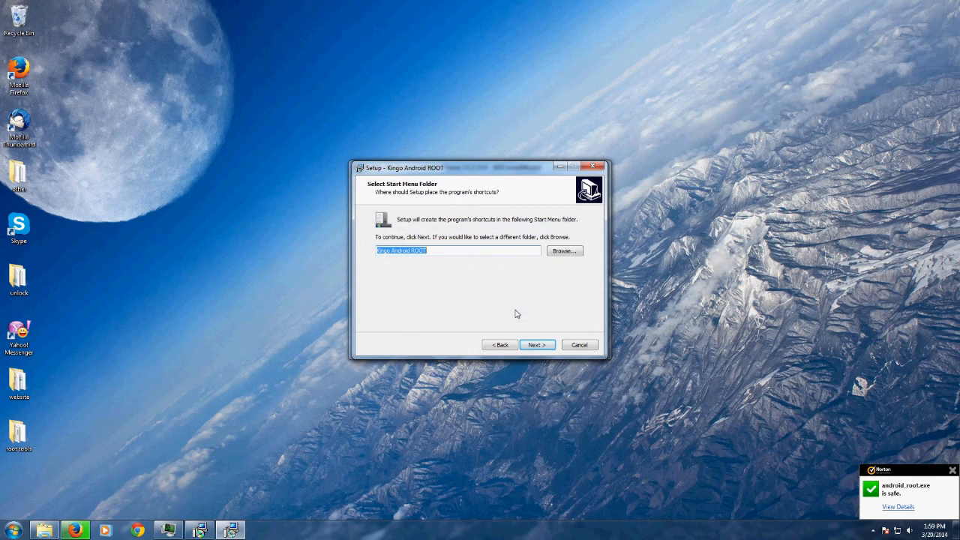
Install Kingo Android ROOT and finish setup without launching it.
left_click(537, 345)
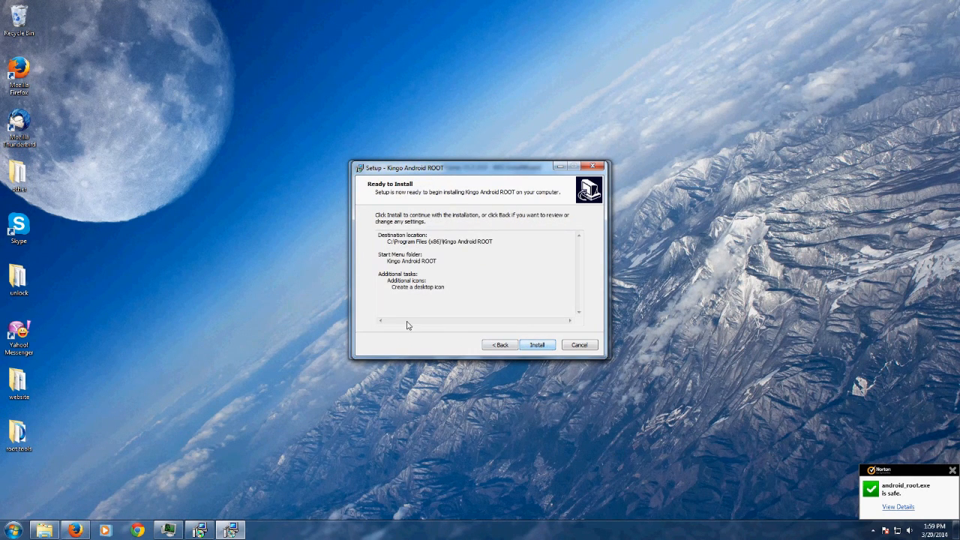
left_click(537, 345)
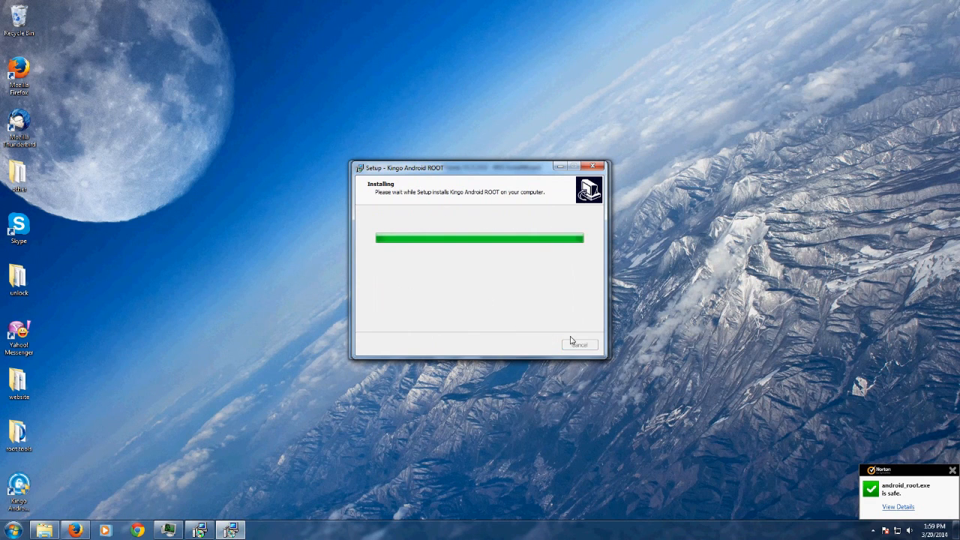
left_click(448, 256)
left_click(537, 345)
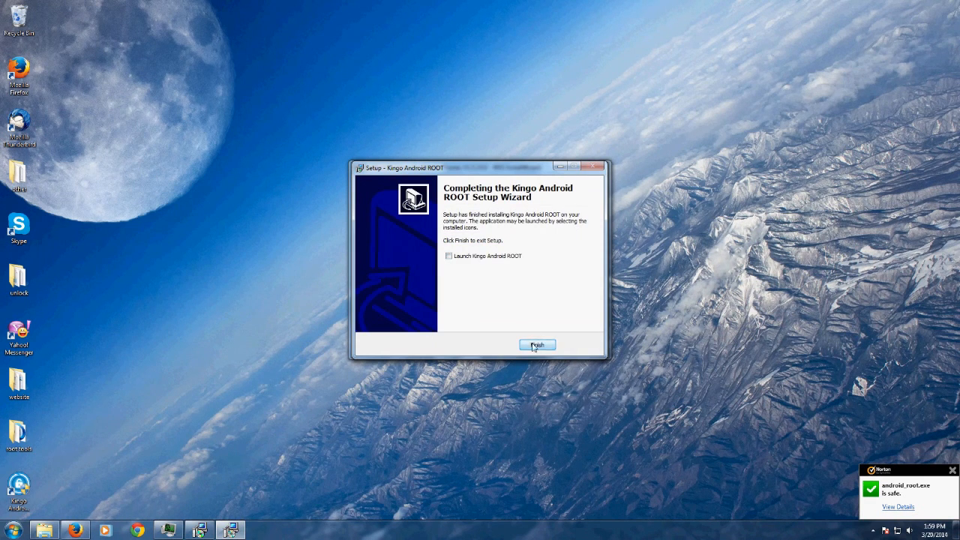
Close the finished Samsung driver installer and run the VRoot installer from the root tools folder.
double_click(19, 435)
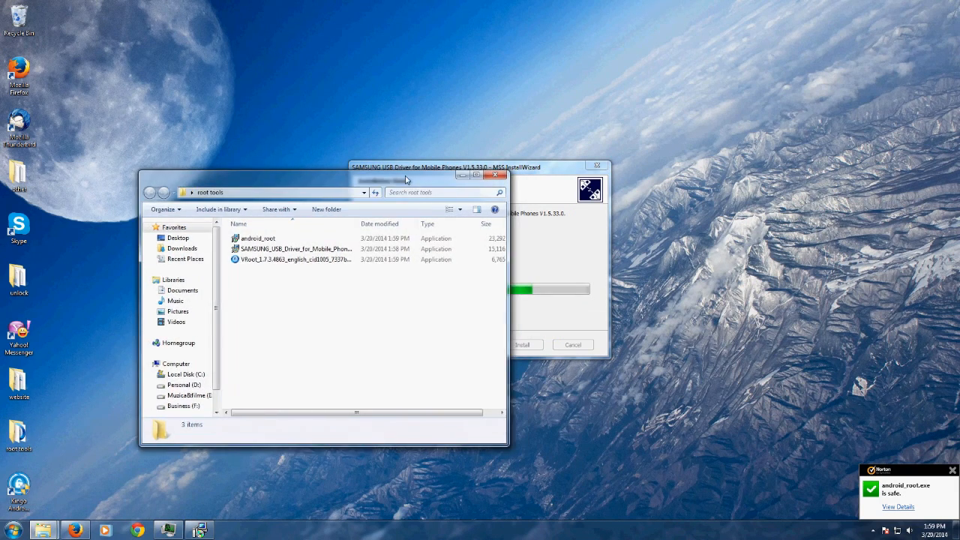
mouse_move(452, 174)
left_mouse_down()
mouse_move(318, 72)
mouse_move(318, 58)
left_mouse_up()
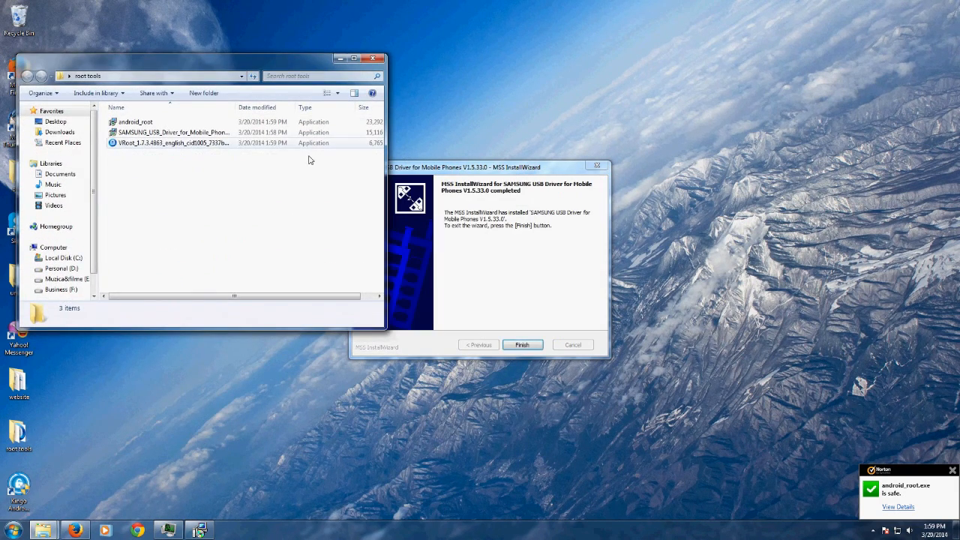
left_click(523, 345)
double_click(173, 142)
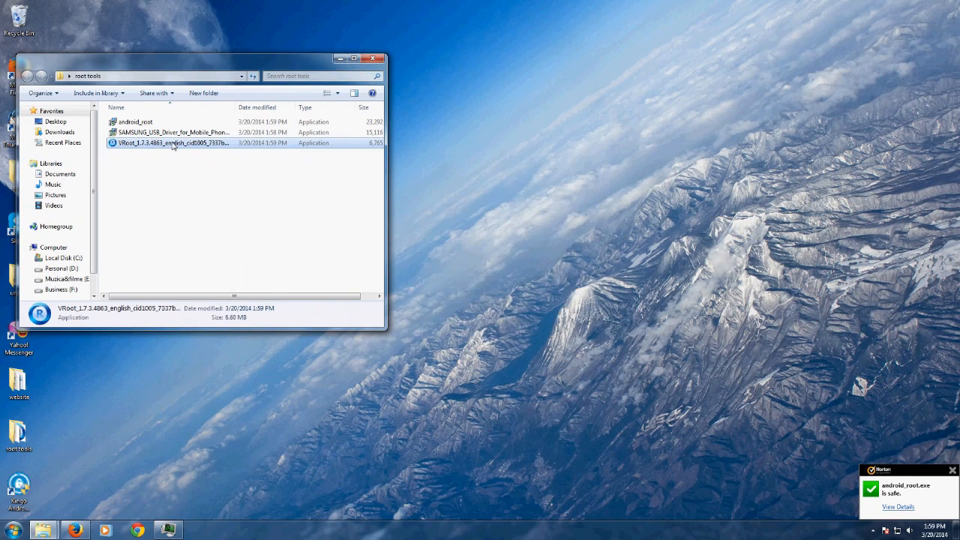
left_click(507, 273)
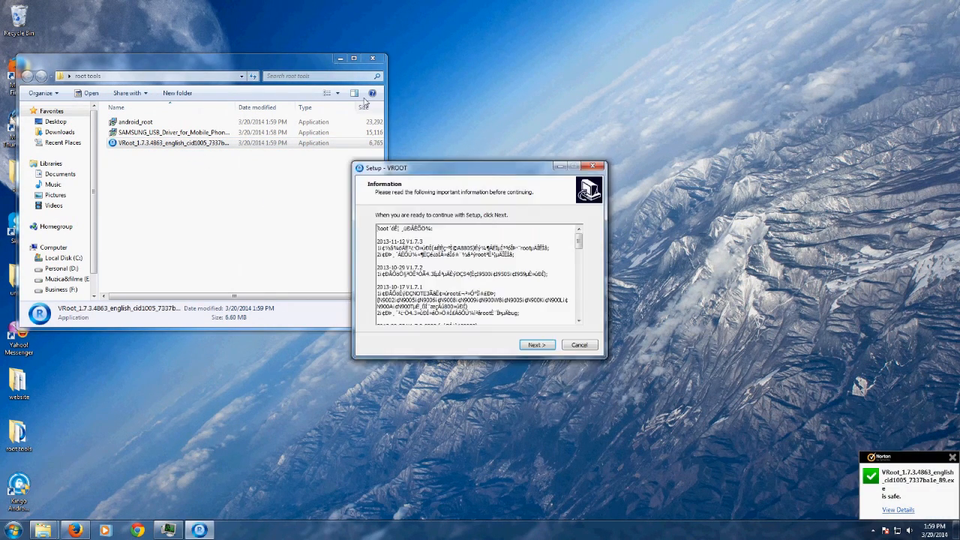
Install VROOT to the default location with a desktop icon and launch it.
left_click(340, 59)
left_click(537, 345)
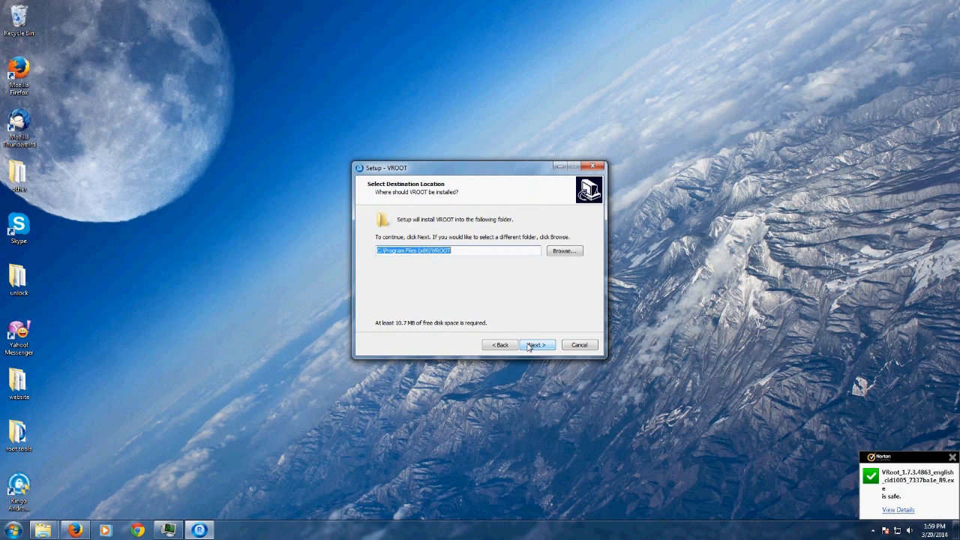
left_click(536, 345)
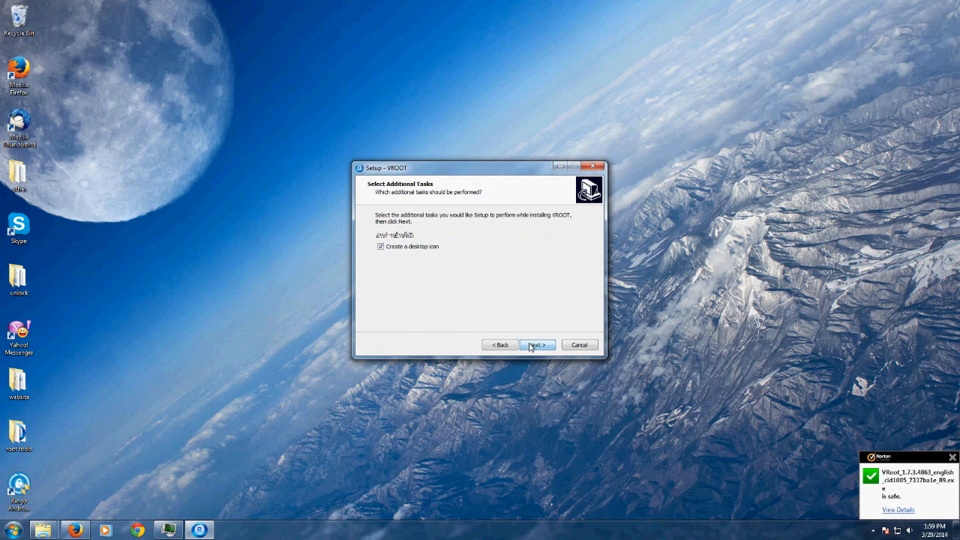
left_click(533, 348)
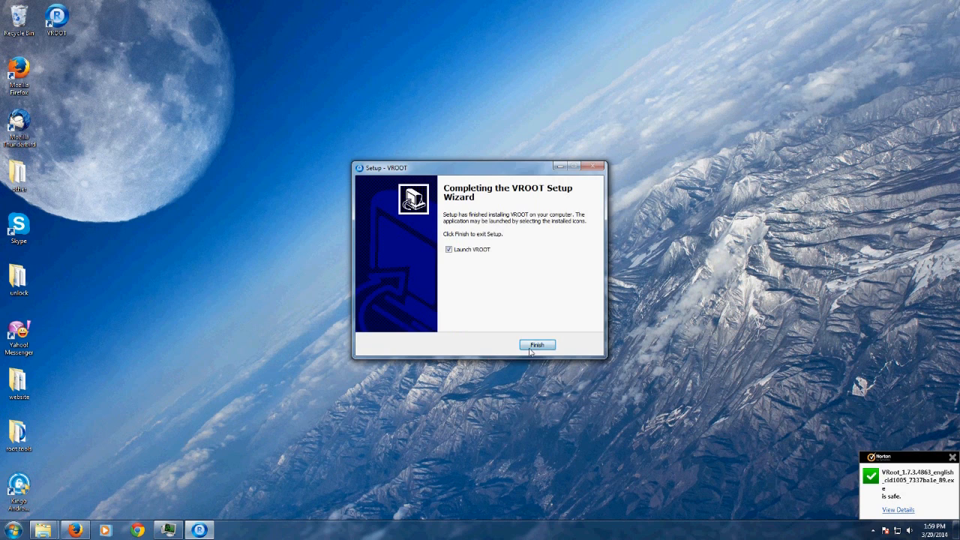
left_click(537, 345)
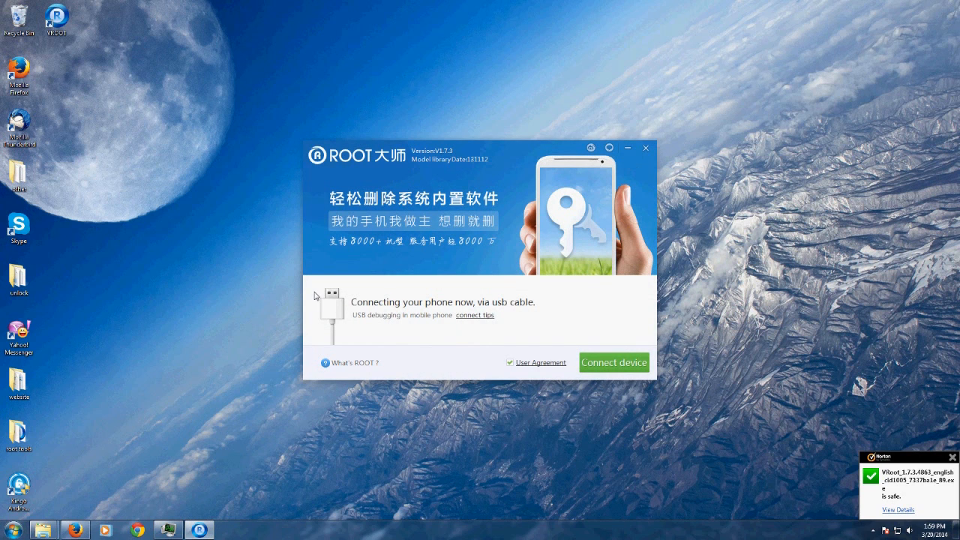
Reach Device Manager via Computer's system properties and close the System window.
left_click(14, 530)
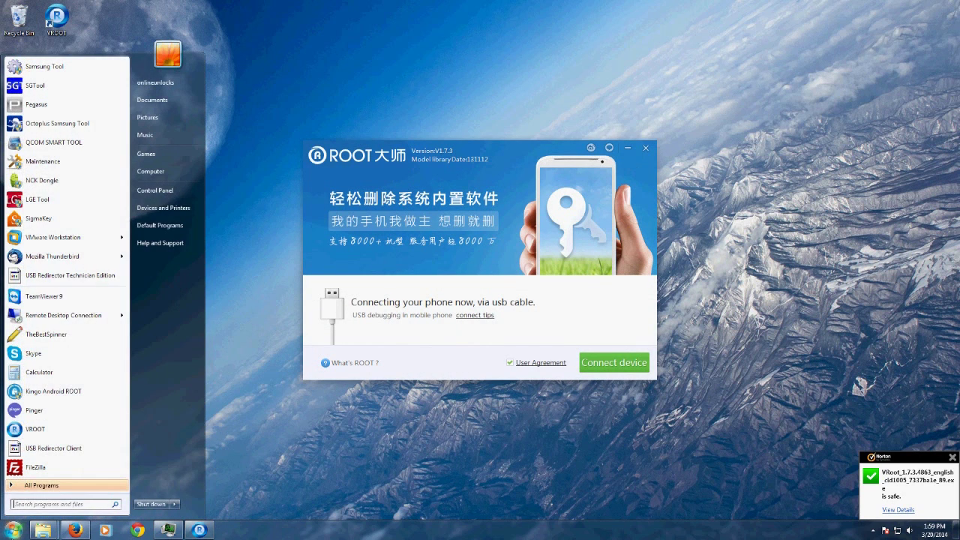
right_click(155, 190)
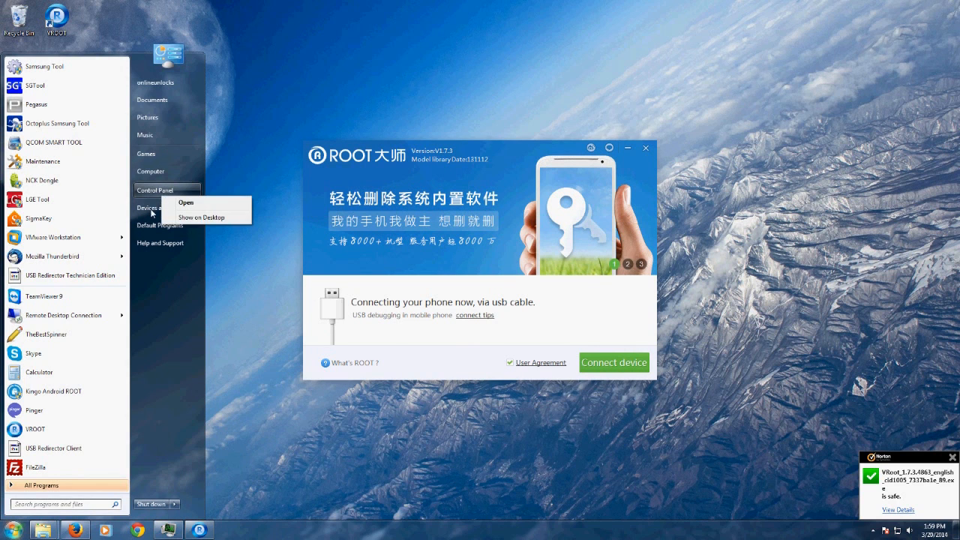
right_click(150, 171)
right_click(150, 171)
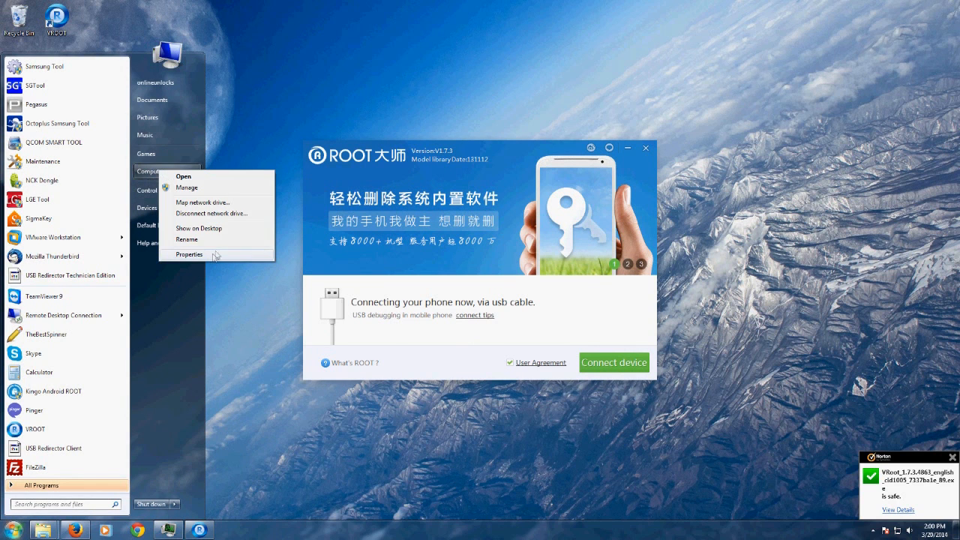
left_click(212, 253)
left_click(184, 75)
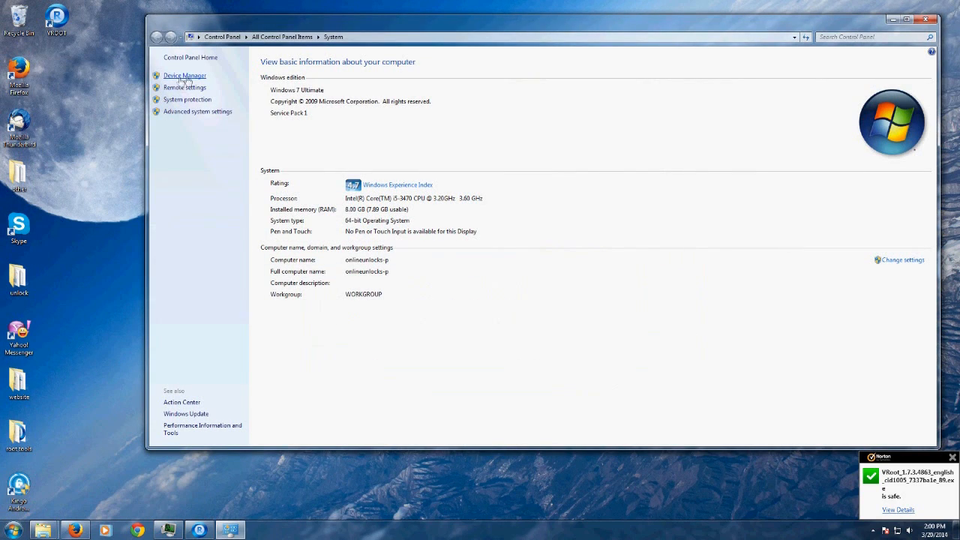
left_click(926, 20)
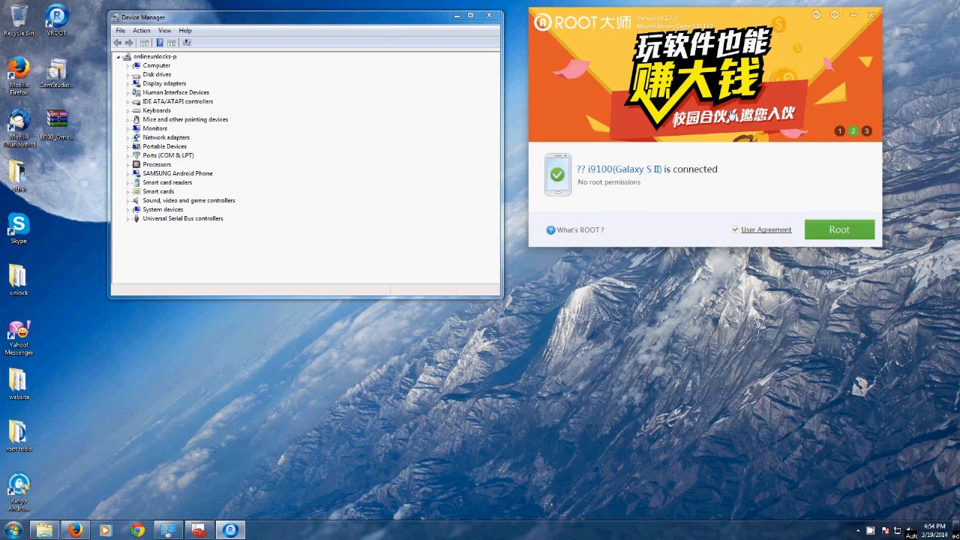
Start rooting the Galaxy S II in Kingo ROOT.
left_click(839, 229)
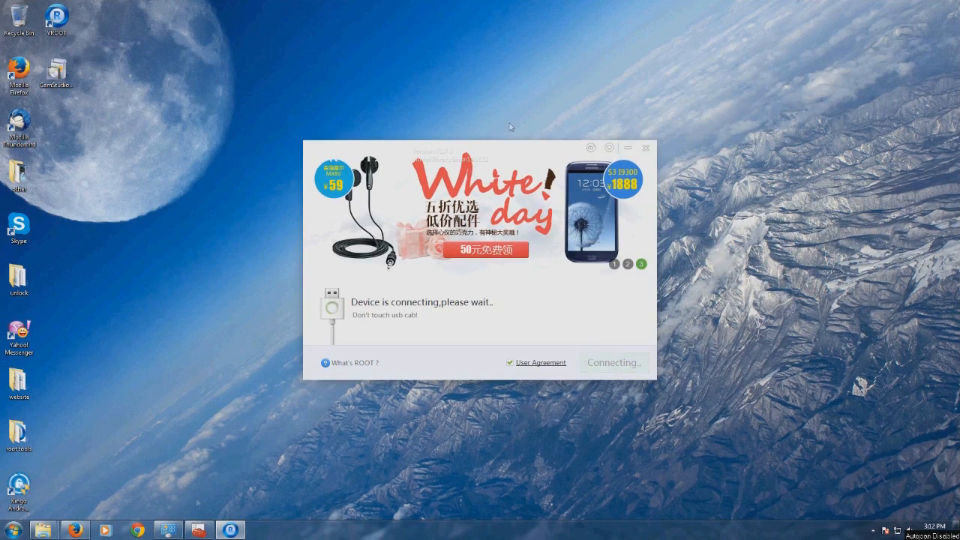
Dismiss the phone's AutoPlay prompt and narrow the Device Manager window.
left_click(199, 530)
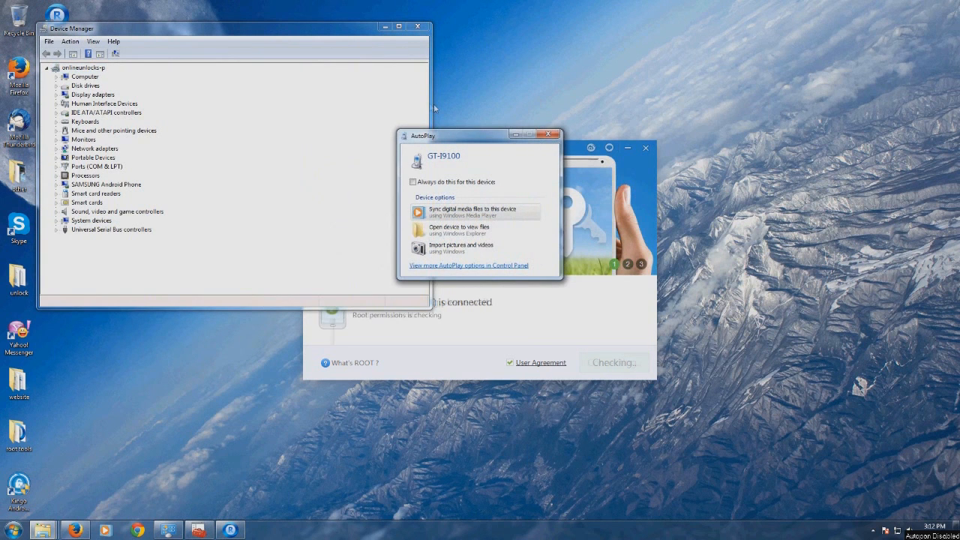
left_click(548, 136)
left_click_drag(429, 105, 324, 105)
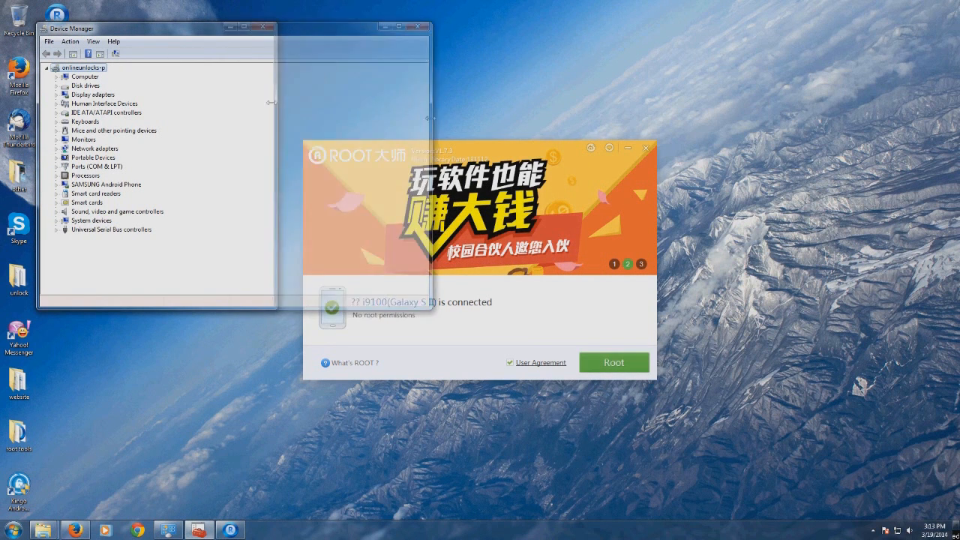
Start rooting the connected Galaxy S II (I9100) from VROOT and Kingo ROOT.
left_click(602, 366)
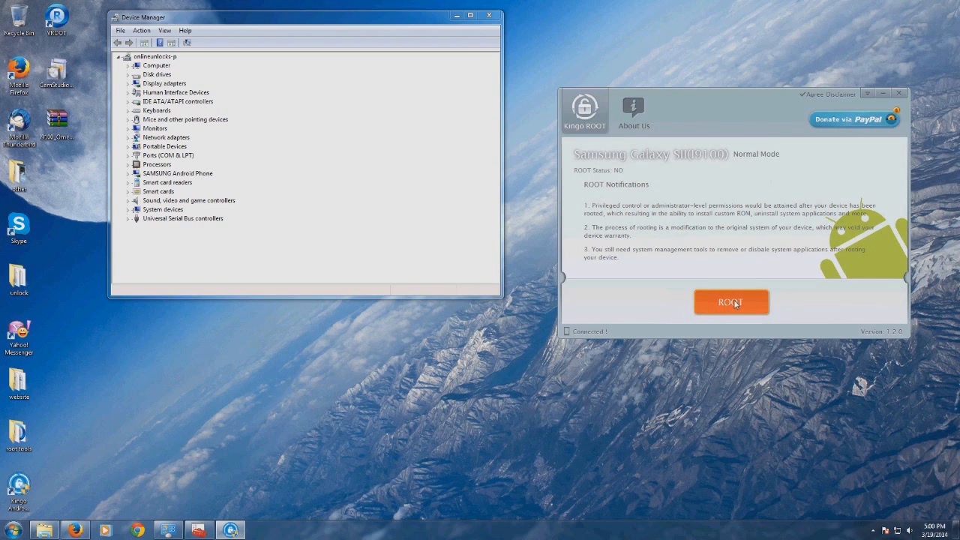
left_click(735, 303)
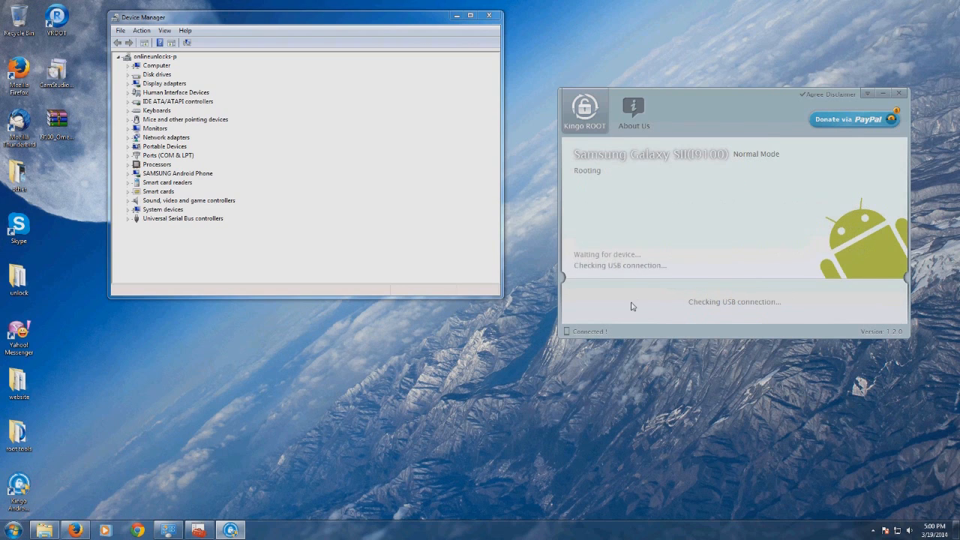